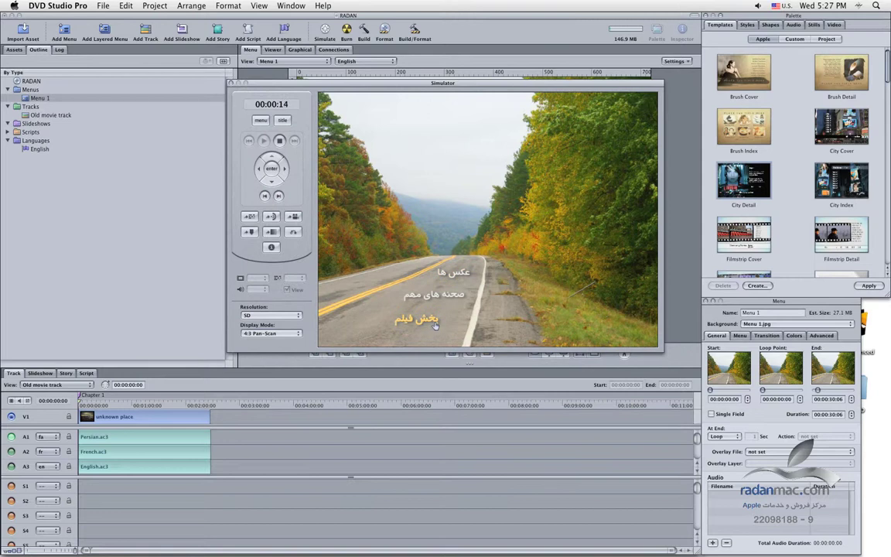
Step: Play the film from the menu's پخش فیلم button in the simulator, return to the menu and close the simulator
{"action": "left_click", "coordinate": [436, 325]}
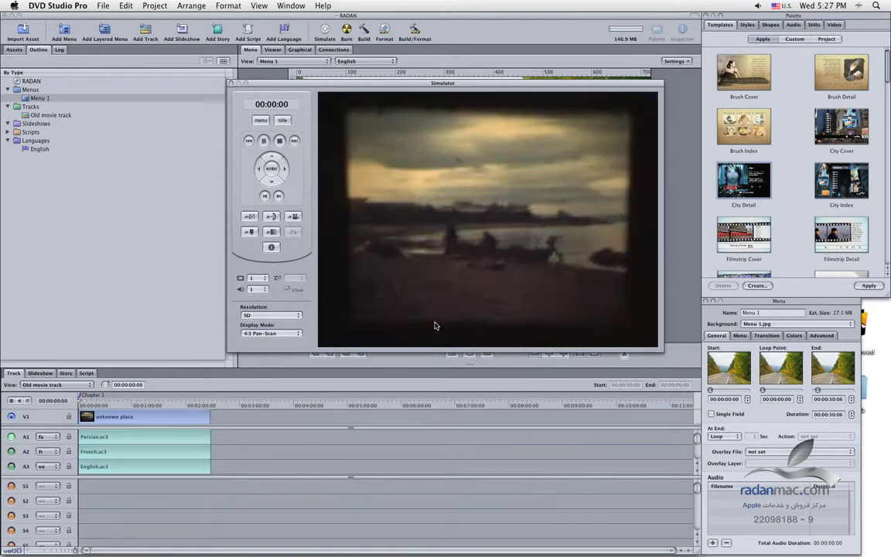
{"action": "left_click", "coordinate": [261, 120]}
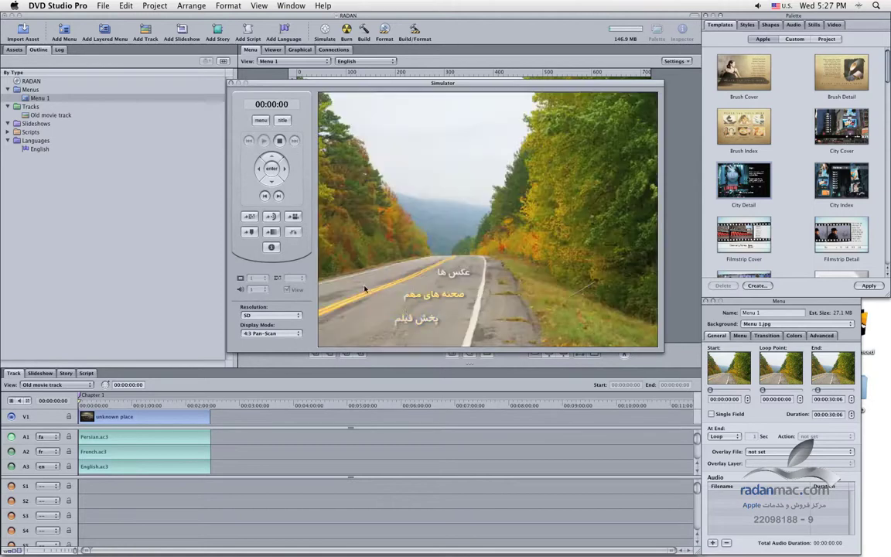
{"action": "left_click", "coordinate": [272, 169]}
{"action": "left_click", "coordinate": [230, 82]}
Step: Examine the style, text shadow and overlay colour settings of the Old movie track button
{"action": "left_click", "coordinate": [398, 311]}
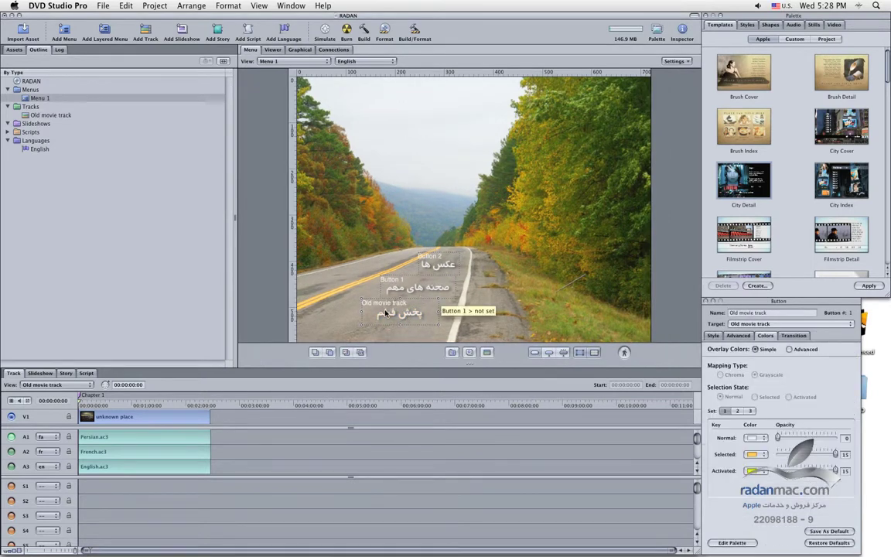
{"action": "left_click", "coordinate": [712, 335]}
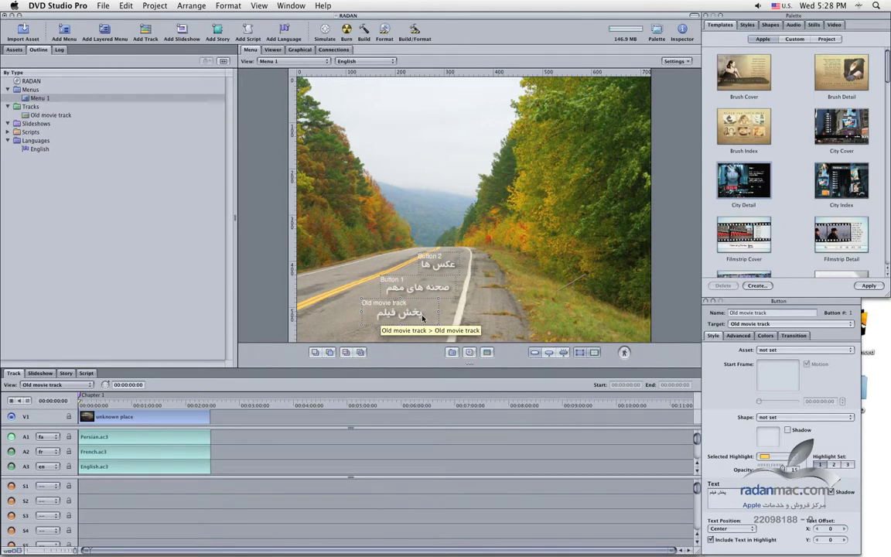
{"action": "mouse_move", "coordinate": [729, 547]}
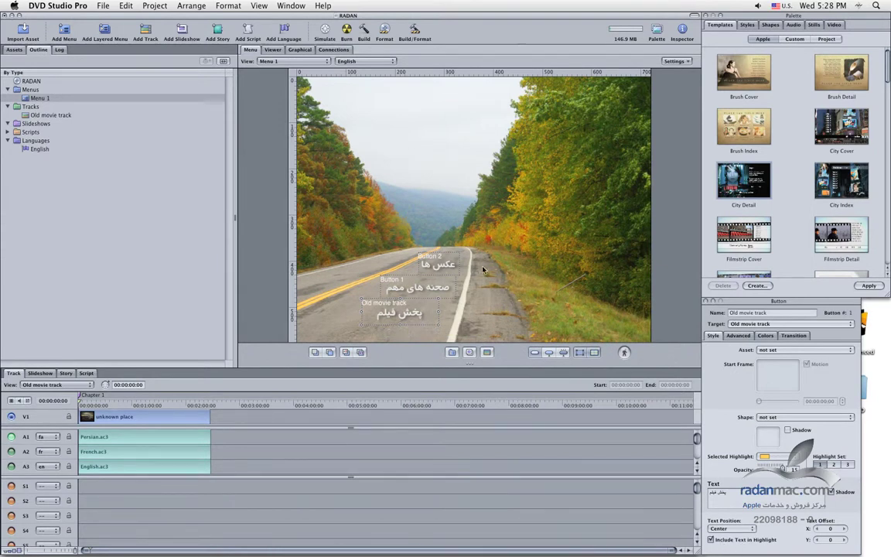
{"action": "left_click_drag", "start_coordinate": [475, 294], "coordinate": [498, 307]}
{"action": "left_click_drag", "start_coordinate": [496, 303], "coordinate": [499, 317]}
{"action": "left_click", "coordinate": [489, 312]}
{"action": "left_click", "coordinate": [399, 311]}
{"action": "left_click", "coordinate": [844, 493]}
{"action": "left_click", "coordinate": [843, 493]}
{"action": "left_click", "coordinate": [765, 336]}
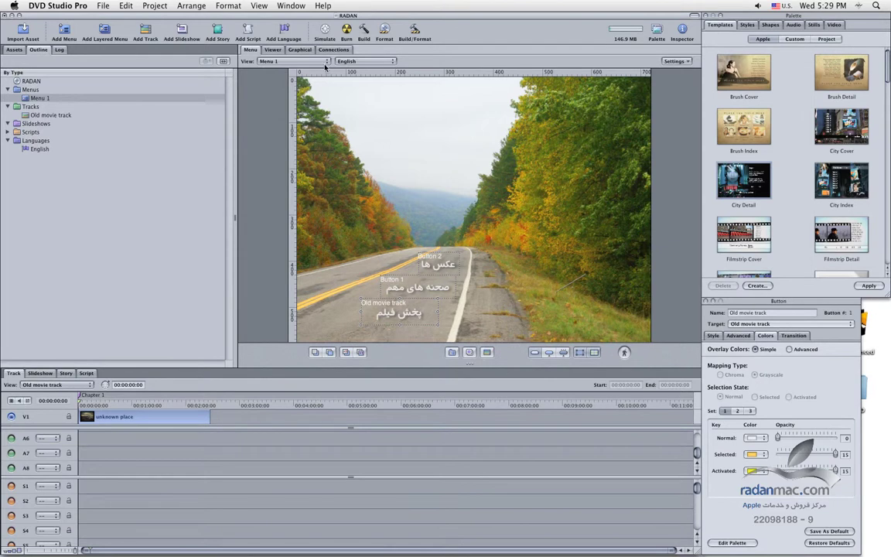
Step: Simulate the menu, test the highlight colours by starting the film, and close the simulator
{"action": "left_click", "coordinate": [325, 31]}
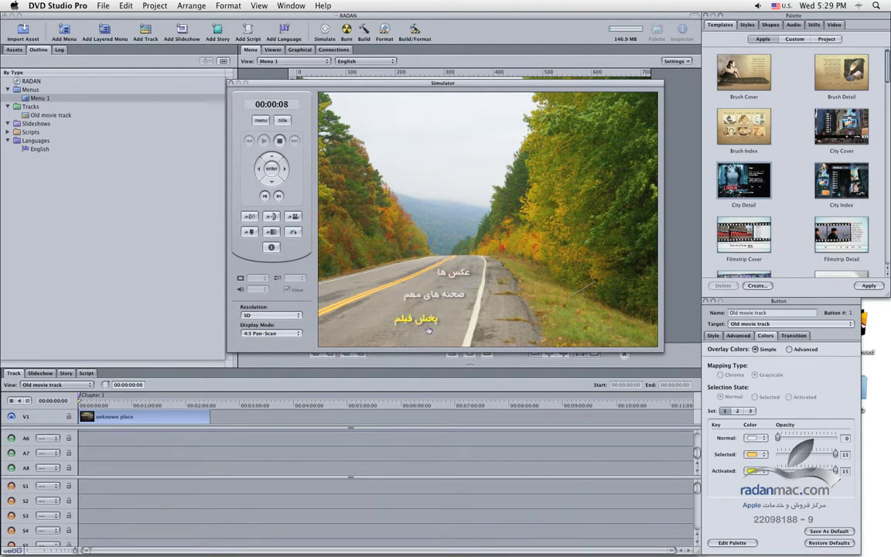
{"action": "left_click", "coordinate": [379, 295]}
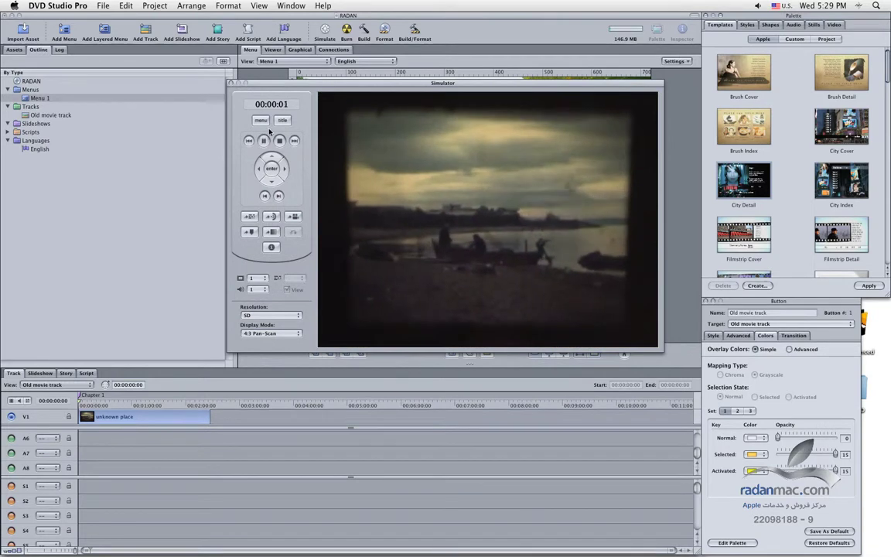
{"action": "left_click", "coordinate": [230, 83]}
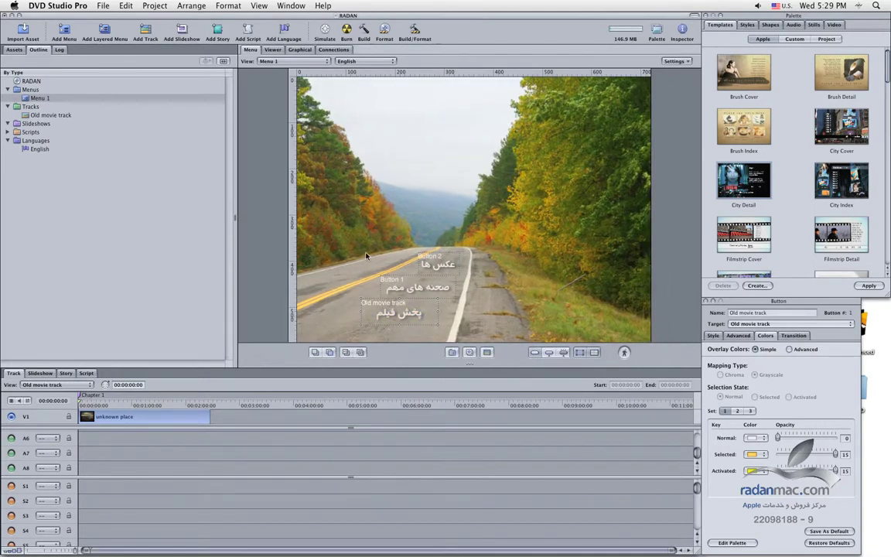
Step: Set the Old movie track button's selected colour to olive green and its activated colour to magenta
{"action": "left_click", "coordinate": [465, 326]}
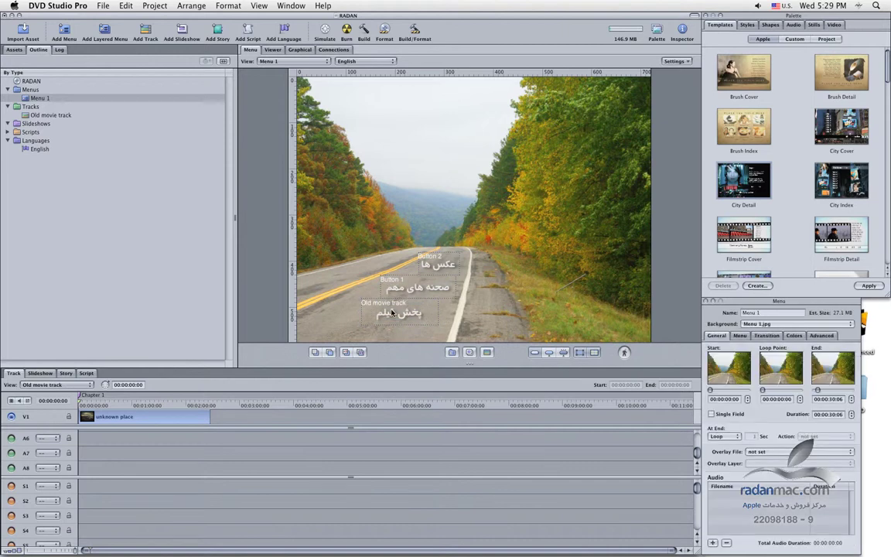
{"action": "left_click", "coordinate": [400, 313]}
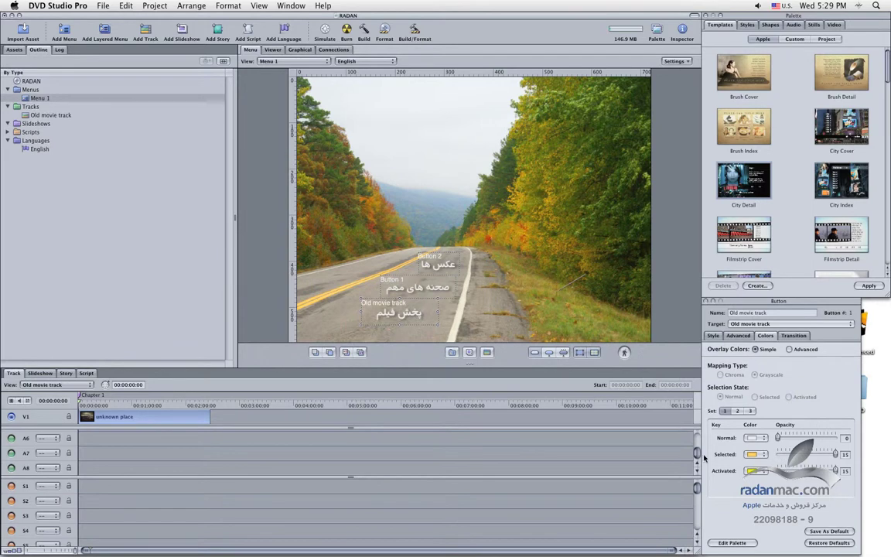
{"action": "left_click", "coordinate": [764, 456]}
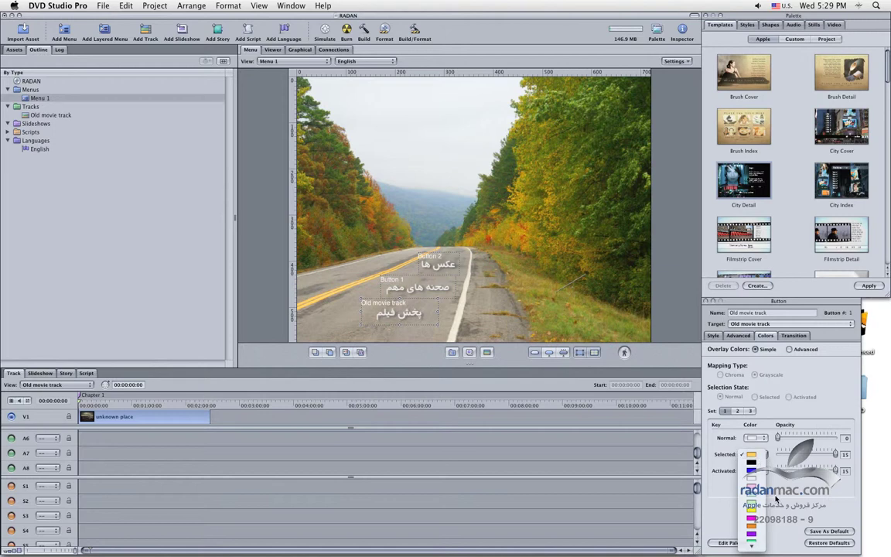
{"action": "mouse_move", "coordinate": [758, 549]}
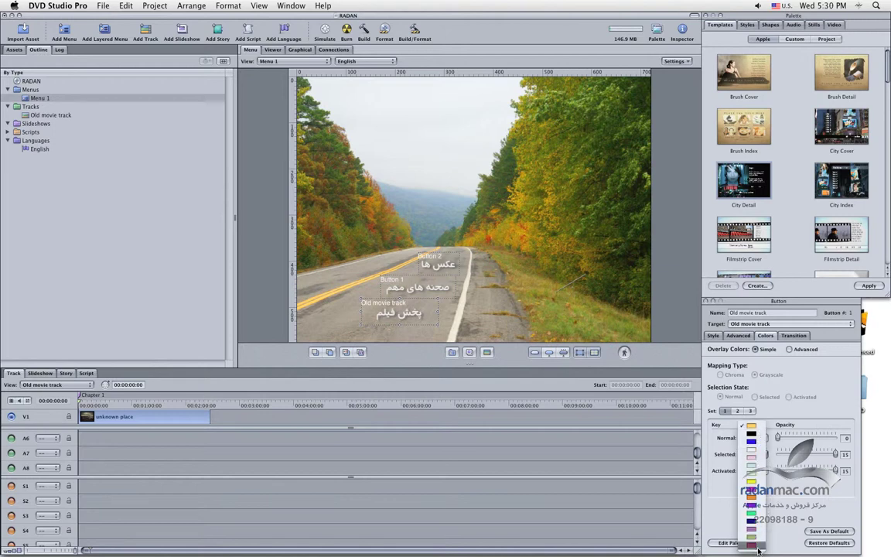
{"action": "left_click", "coordinate": [759, 538]}
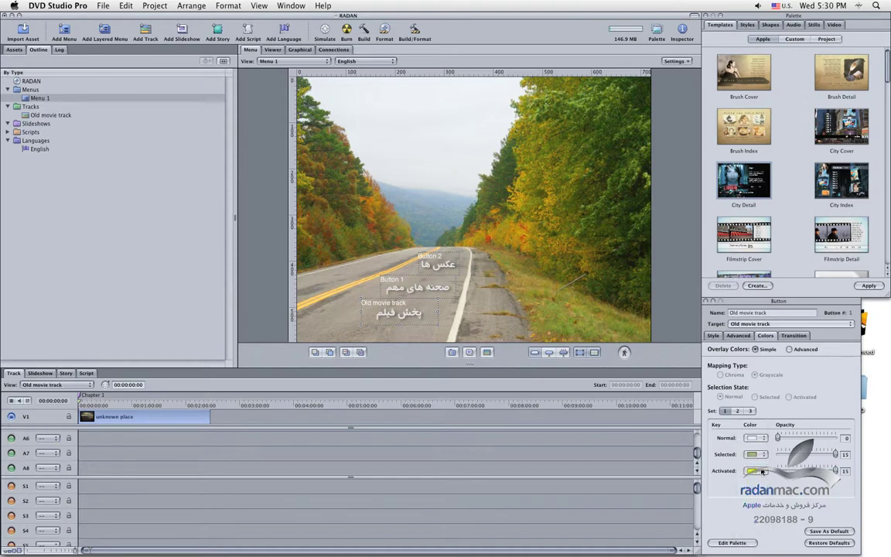
{"action": "left_click", "coordinate": [762, 469]}
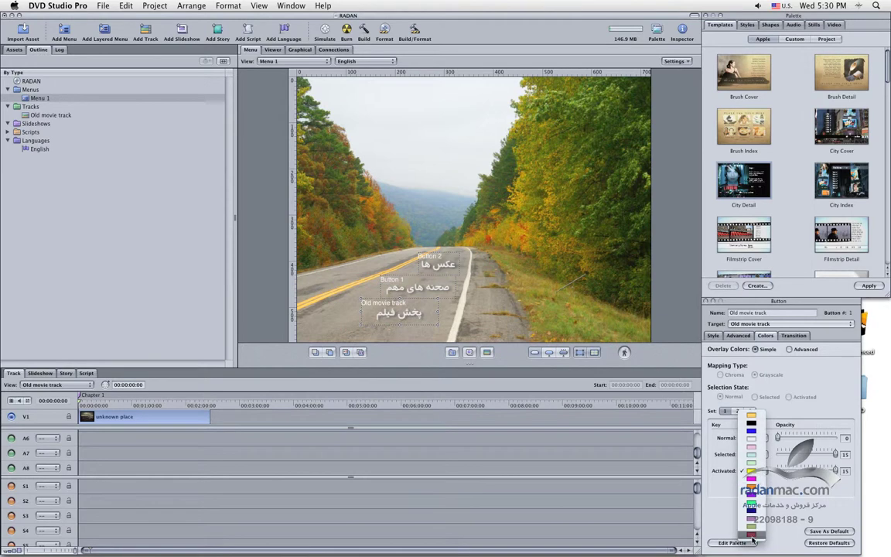
{"action": "left_click", "coordinate": [757, 480]}
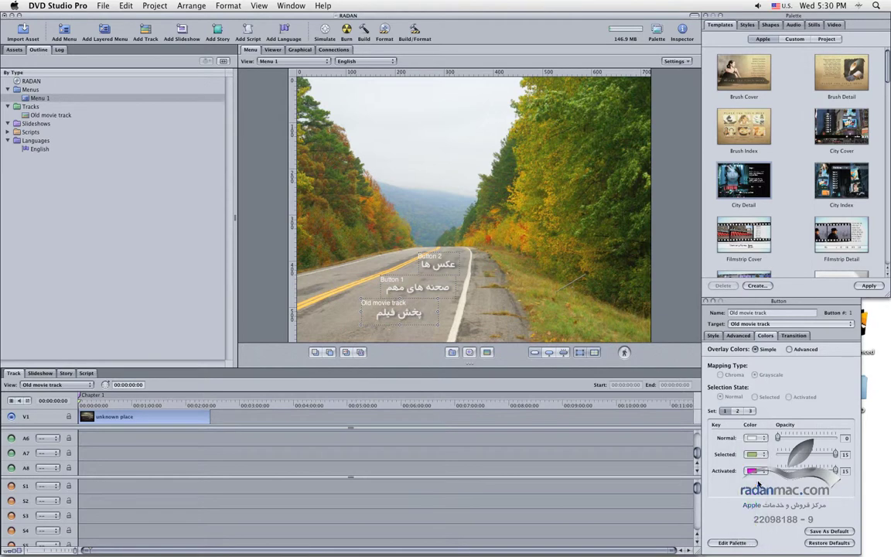
Step: Simulate the menu again to test the olive green and magenta highlights, and close the simulator
{"action": "left_click", "coordinate": [324, 33]}
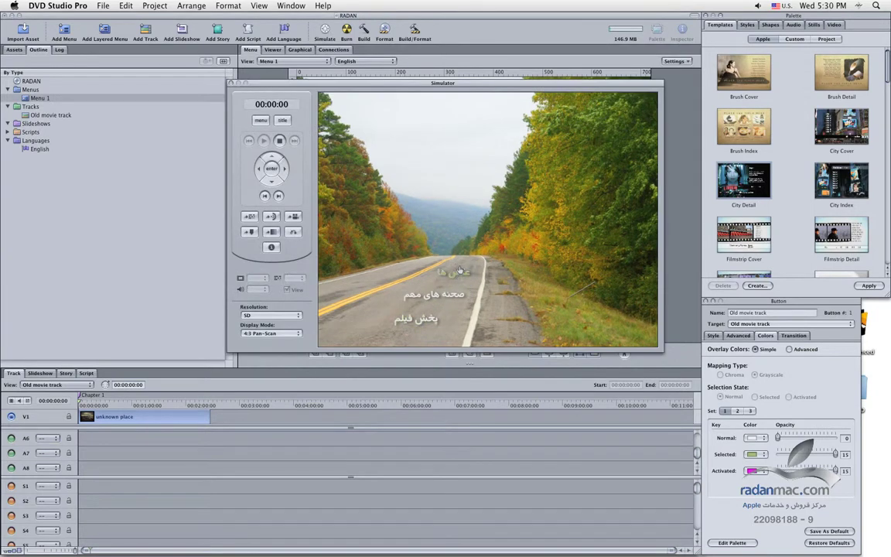
{"action": "left_click", "coordinate": [421, 318]}
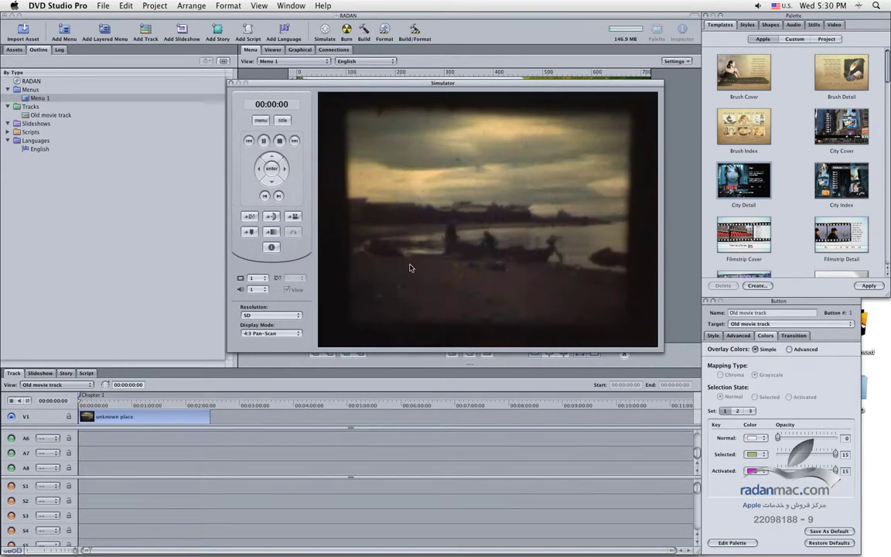
{"action": "left_click", "coordinate": [231, 83]}
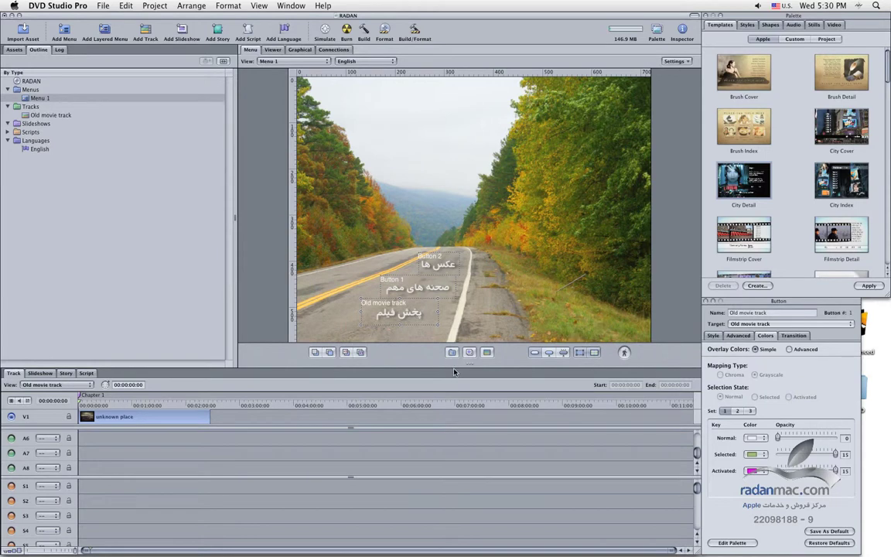
Step: Enlarge the menu editing area and preview the Old movie track button's normal, selected and activated states
{"action": "left_click_drag", "start_coordinate": [455, 367], "coordinate": [455, 409]}
{"action": "left_click_drag", "start_coordinate": [241, 345], "coordinate": [223, 345]}
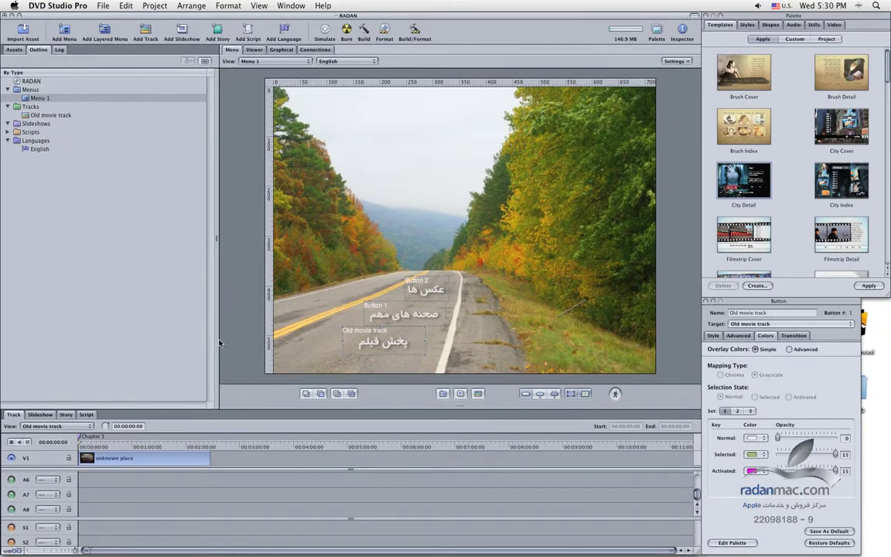
{"action": "left_click", "coordinate": [526, 395]}
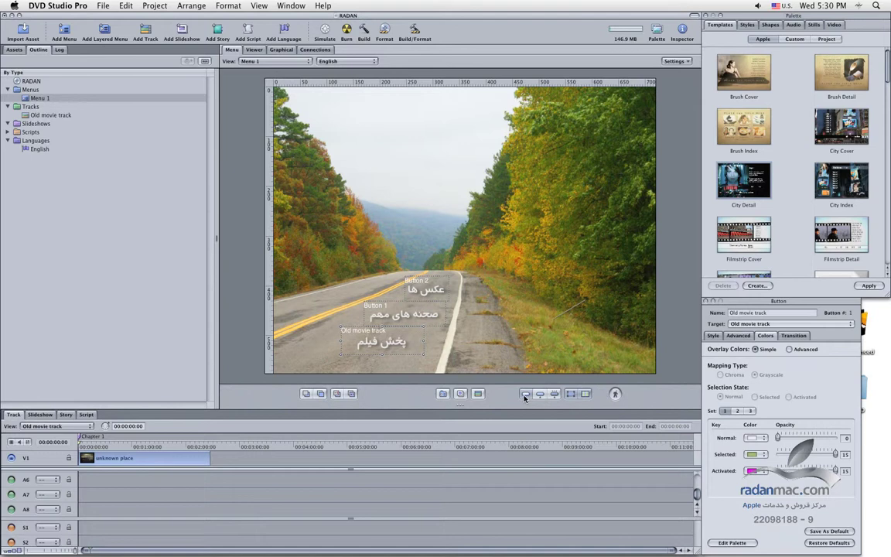
{"action": "left_click", "coordinate": [540, 394]}
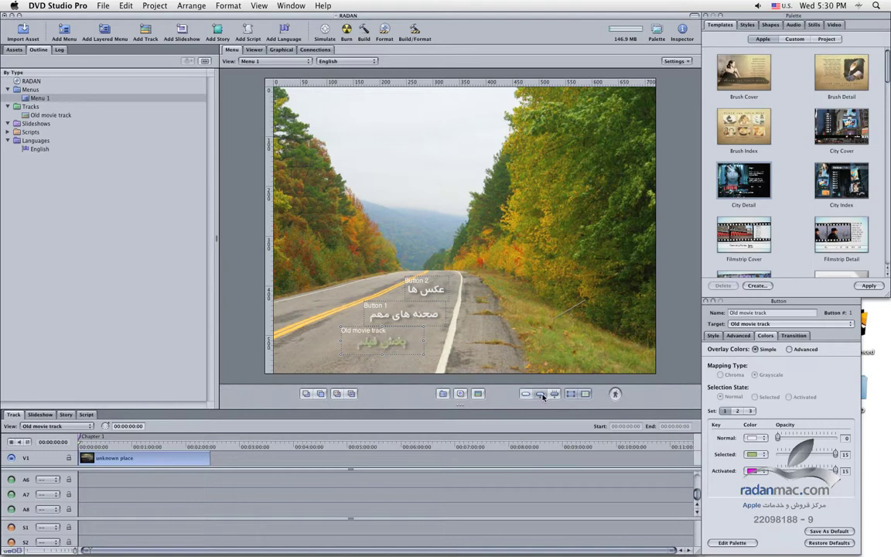
{"action": "left_click", "coordinate": [554, 395]}
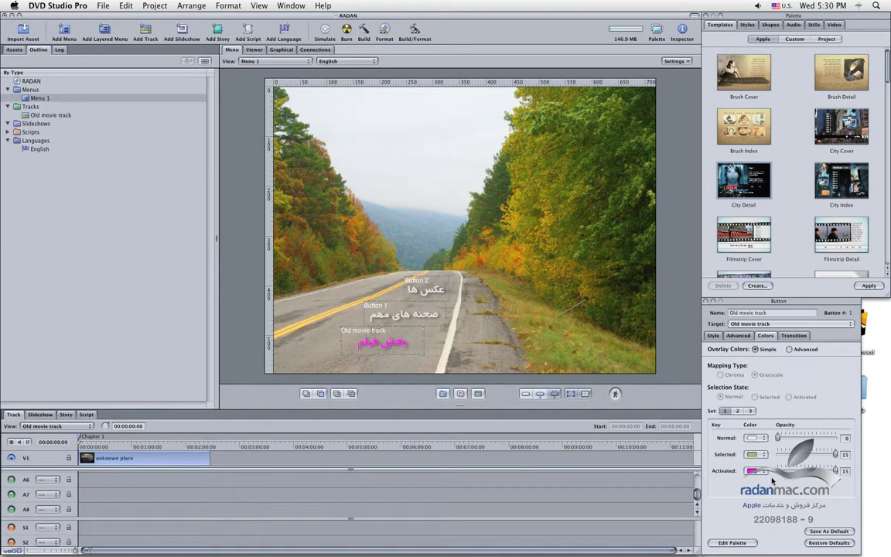
Step: Set the Old movie track button's activated colour to yellow with an opacity of 8
{"action": "left_click", "coordinate": [765, 473]}
{"action": "left_click", "coordinate": [761, 482]}
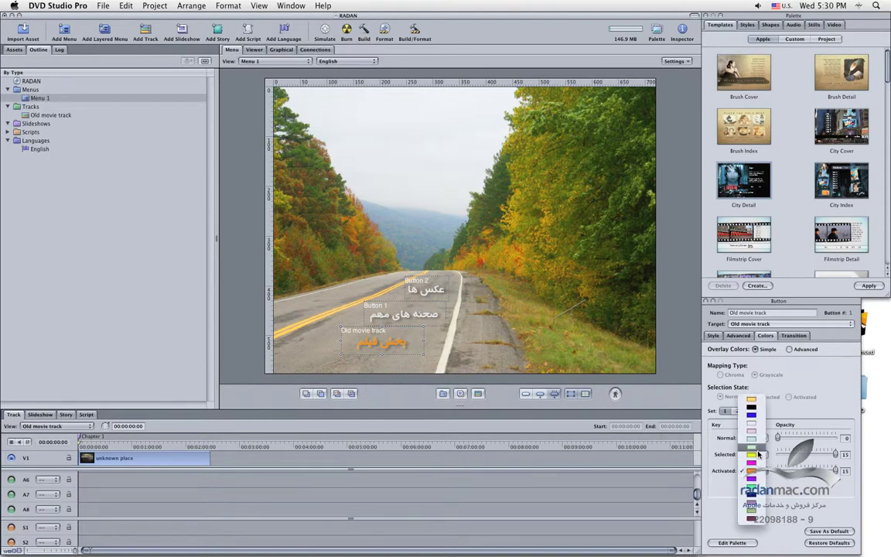
{"action": "left_click", "coordinate": [751, 400]}
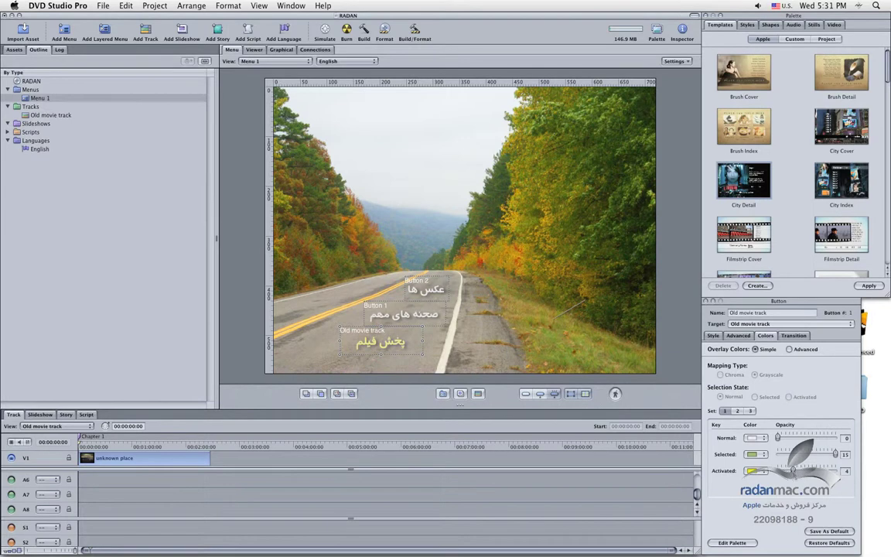
{"action": "left_click_drag", "start_coordinate": [793, 469], "coordinate": [796, 470]}
Step: Compare the Old movie track button's normal, activated and selected states in the menu editor
{"action": "left_click", "coordinate": [756, 454]}
{"action": "left_click", "coordinate": [522, 410]}
{"action": "left_click", "coordinate": [526, 394]}
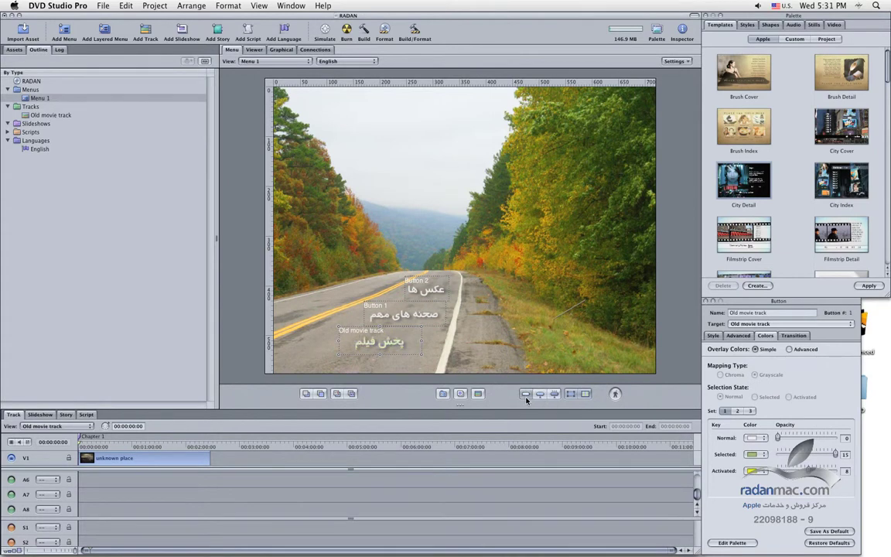
{"action": "left_click", "coordinate": [554, 396]}
{"action": "left_click", "coordinate": [540, 394]}
Step: Try bright green as the selected colour, settle on light orange, and reduce its opacity to 10
{"action": "left_click", "coordinate": [765, 455]}
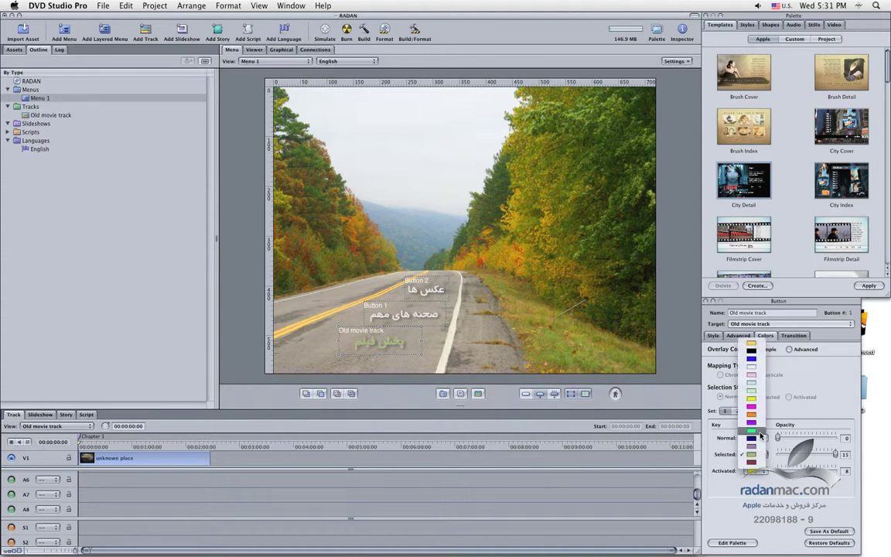
{"action": "left_click", "coordinate": [759, 432]}
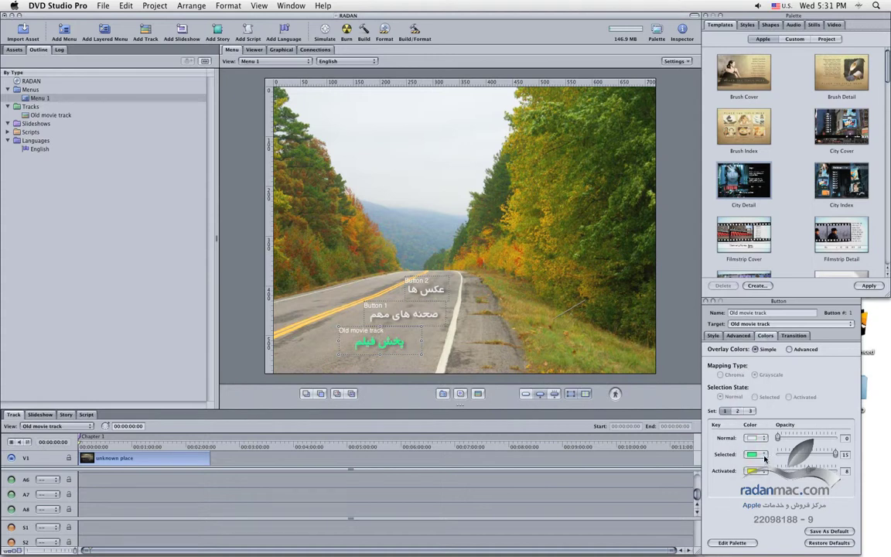
{"action": "left_click", "coordinate": [765, 457]}
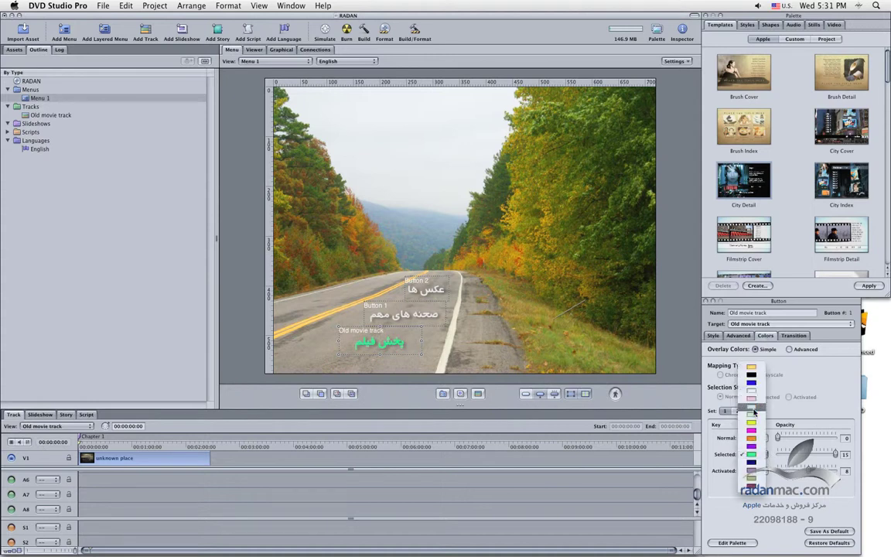
{"action": "left_click", "coordinate": [752, 367]}
{"action": "left_click", "coordinate": [809, 461]}
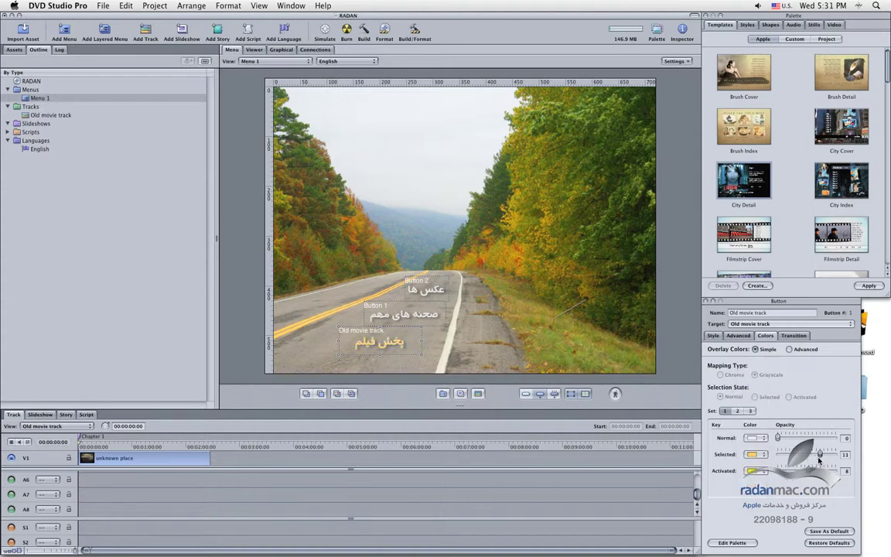
{"action": "left_click_drag", "start_coordinate": [809, 461], "coordinate": [816, 461]}
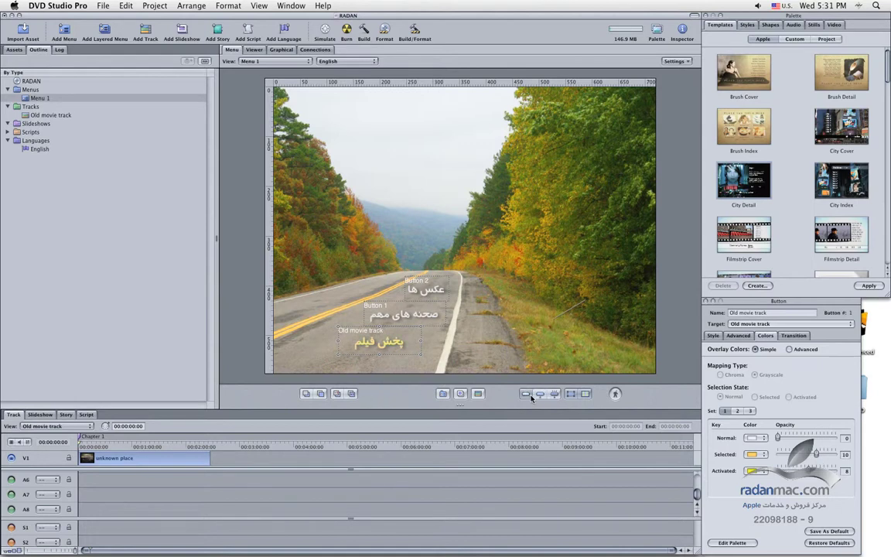
Step: Check the activated and selected highlight colours on Button 1, Button 2 and the Old movie track button
{"action": "left_click", "coordinate": [413, 313]}
{"action": "left_click", "coordinate": [554, 393]}
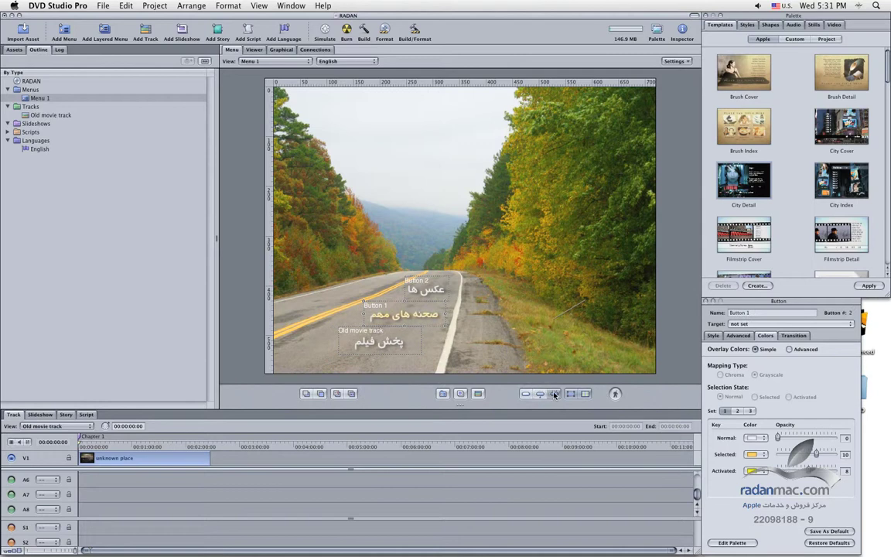
{"action": "left_click", "coordinate": [446, 292]}
{"action": "left_click", "coordinate": [358, 333]}
{"action": "left_click", "coordinate": [442, 302]}
{"action": "left_click", "coordinate": [422, 310]}
{"action": "left_click", "coordinate": [464, 337]}
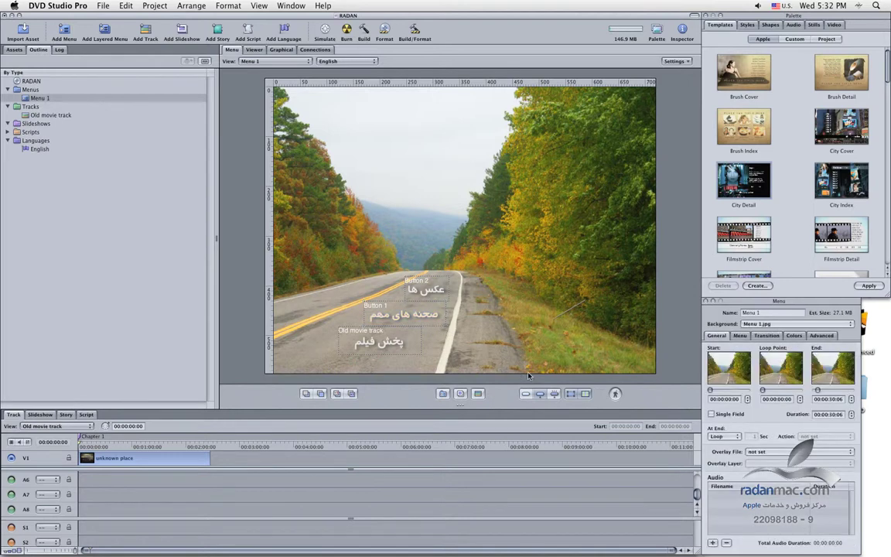
{"action": "left_click", "coordinate": [391, 350]}
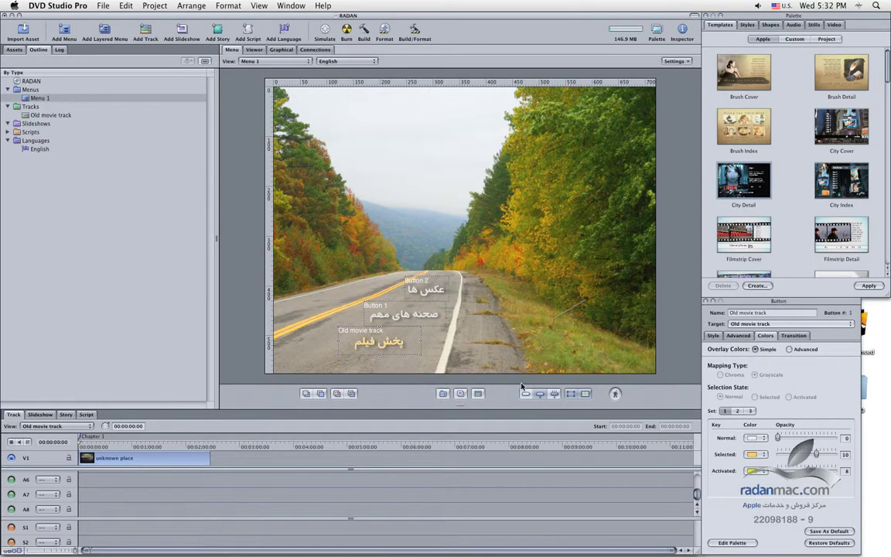